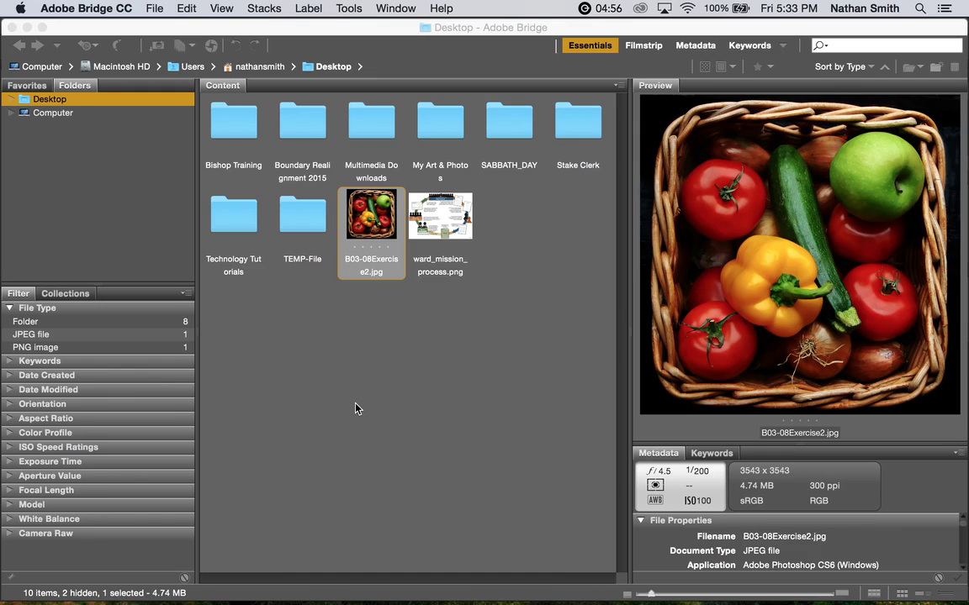
Open B03-08Exercise2.jpg from Bridge into Photoshop.
{"action": "left_click", "coordinate": [375, 219]}
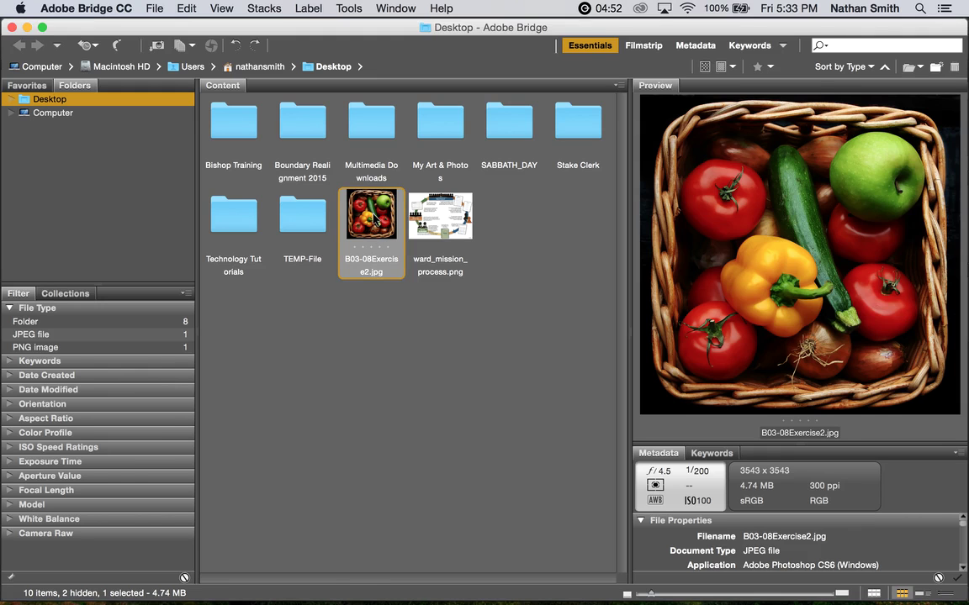
{"action": "double_click", "coordinate": [375, 218]}
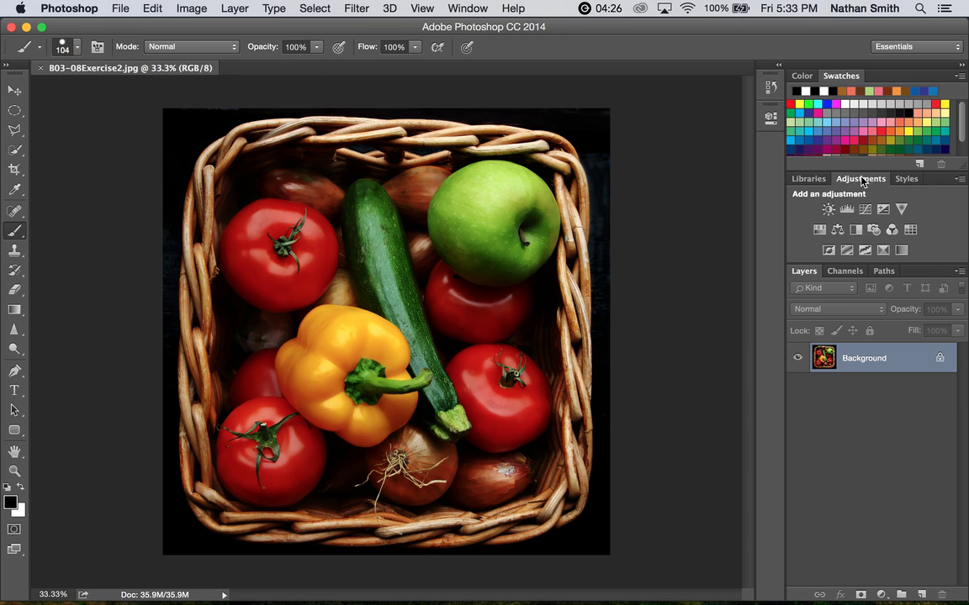
Check the Window menu's list of panels, then close it without changes.
{"action": "left_click", "coordinate": [467, 9]}
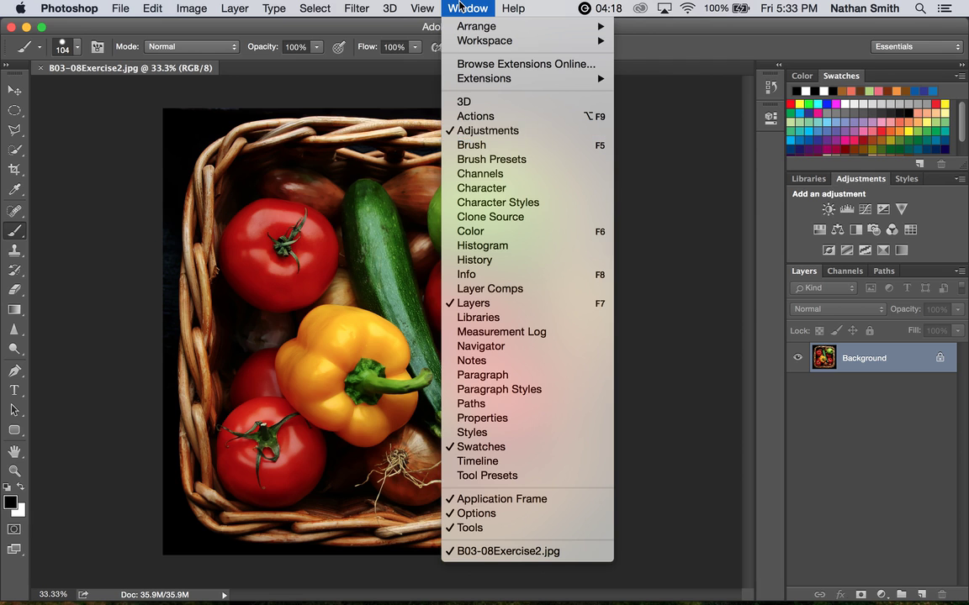
{"action": "left_click", "coordinate": [403, 7]}
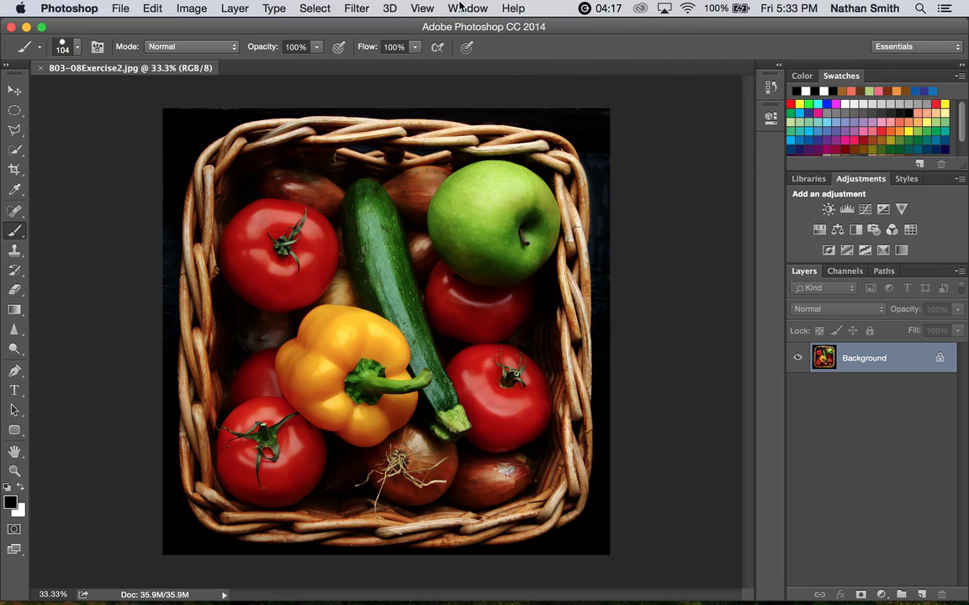
Add a Black & White adjustment layer and adjust its Reds and Greens sliders.
{"action": "left_click", "coordinate": [856, 232]}
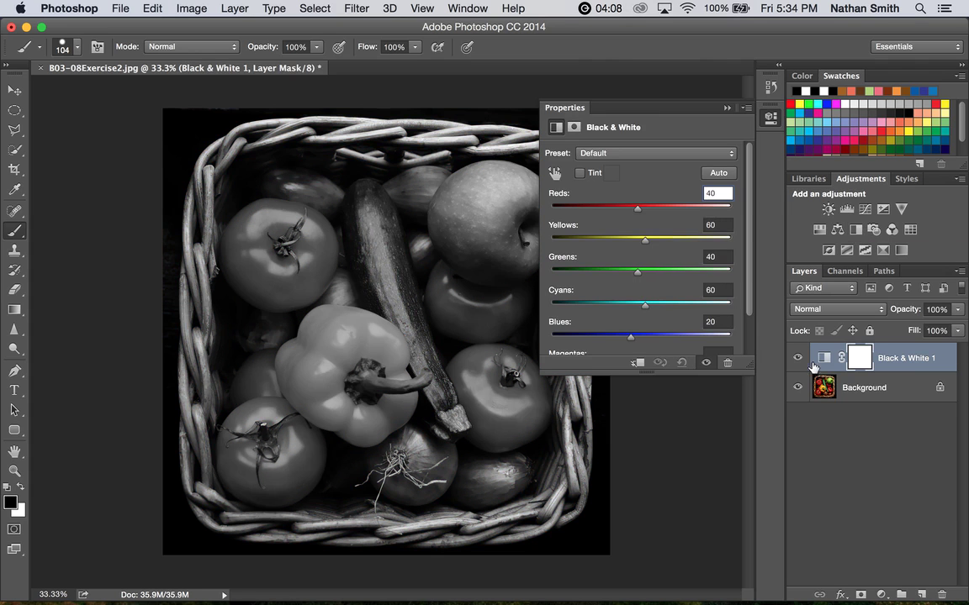
{"action": "left_click", "coordinate": [824, 361]}
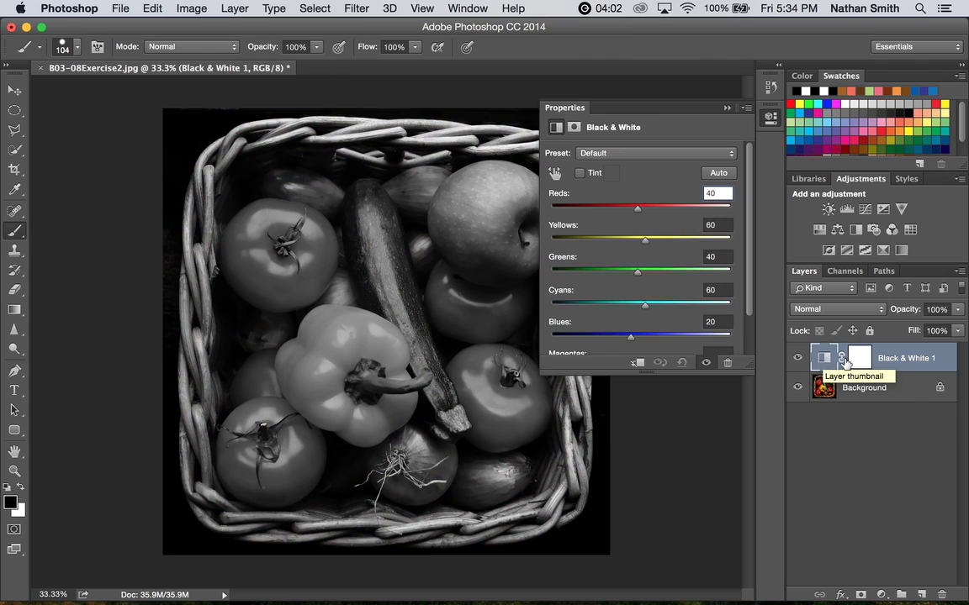
{"action": "left_click", "coordinate": [857, 362]}
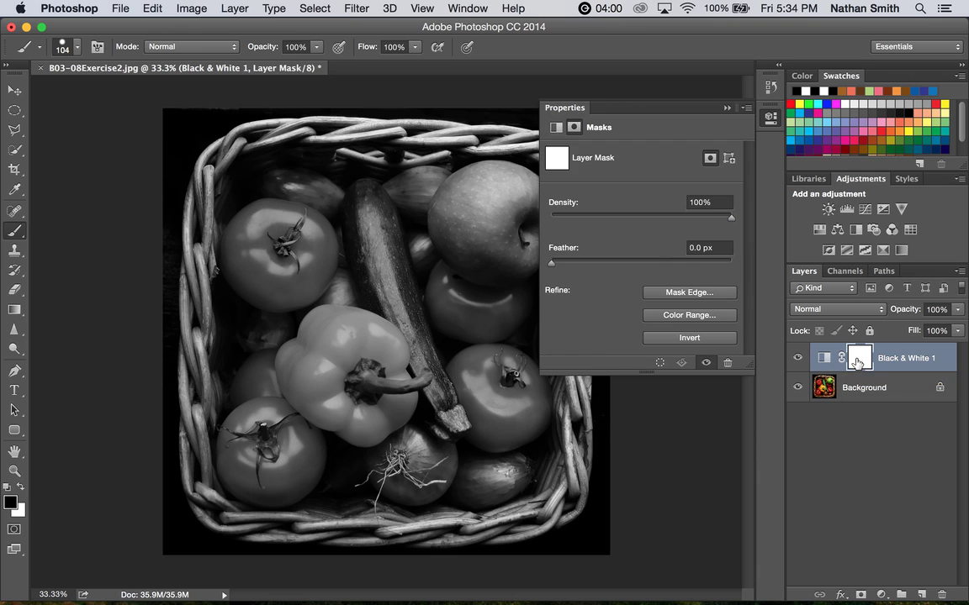
{"action": "left_click", "coordinate": [824, 358]}
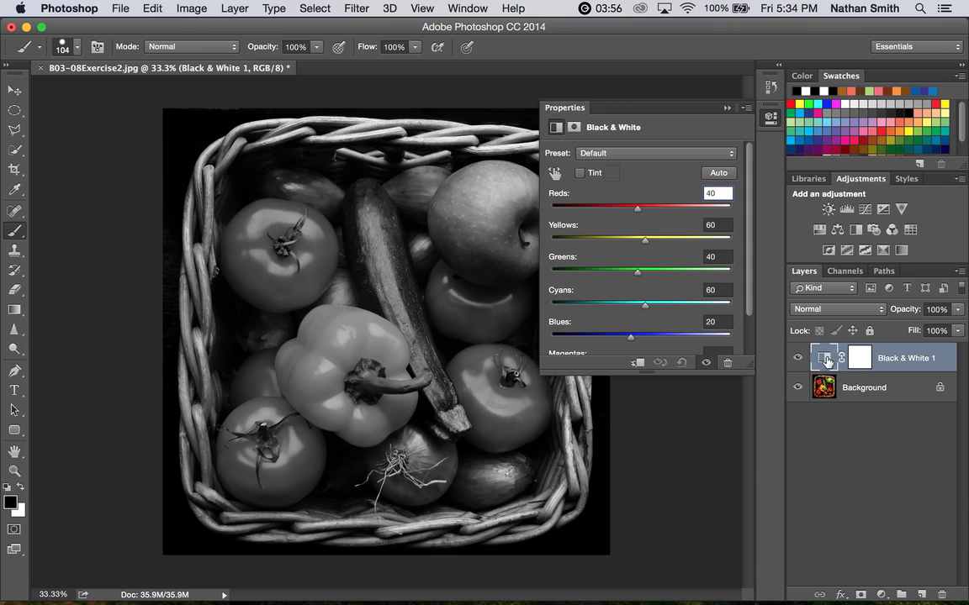
{"action": "left_click", "coordinate": [638, 210]}
{"action": "left_click_drag", "start_coordinate": [638, 210], "coordinate": [657, 240]}
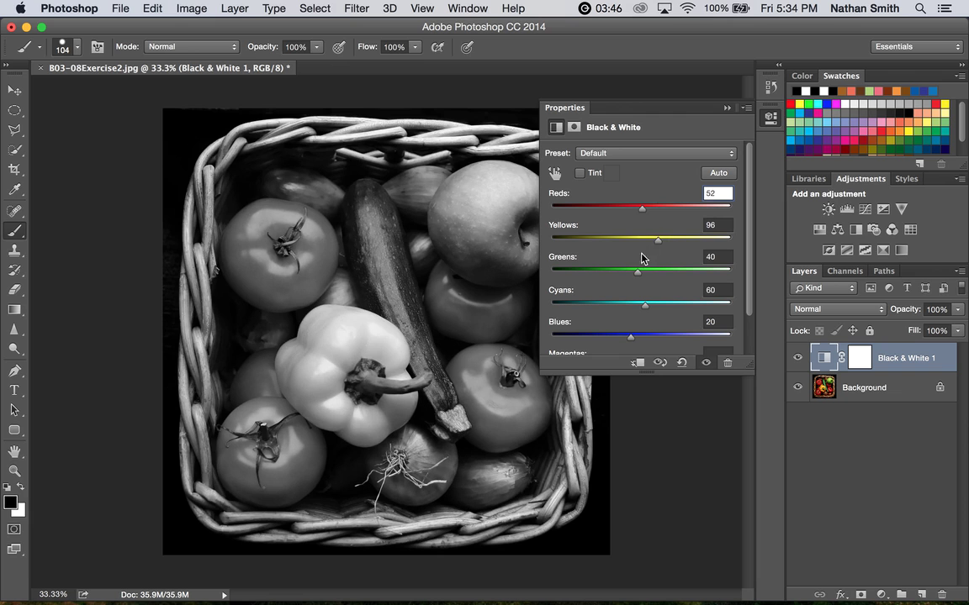
{"action": "left_click_drag", "start_coordinate": [639, 276], "coordinate": [655, 274]}
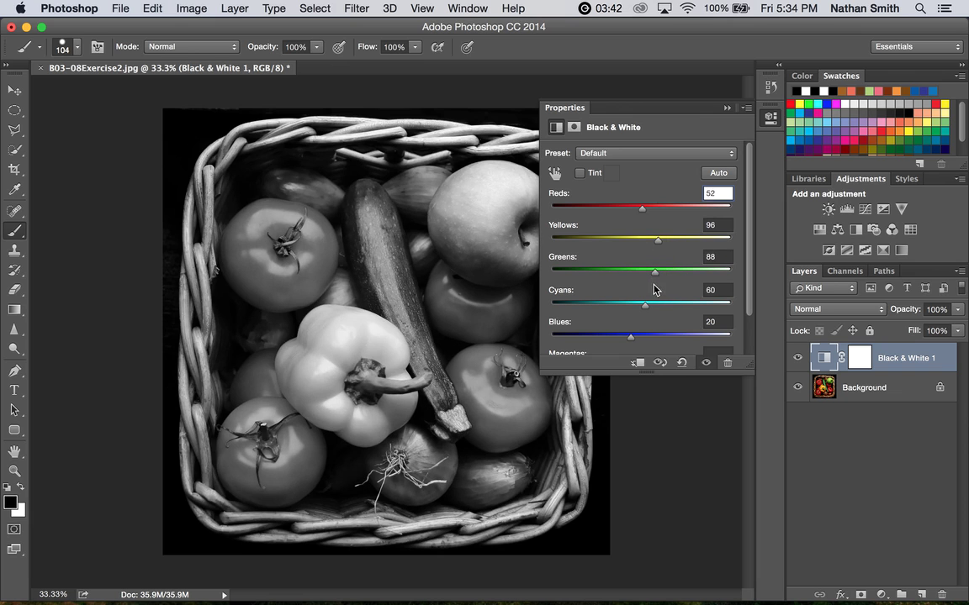
Fine-tune Reds to 37 and collapse the Black & White Properties panel.
{"action": "left_click", "coordinate": [726, 108]}
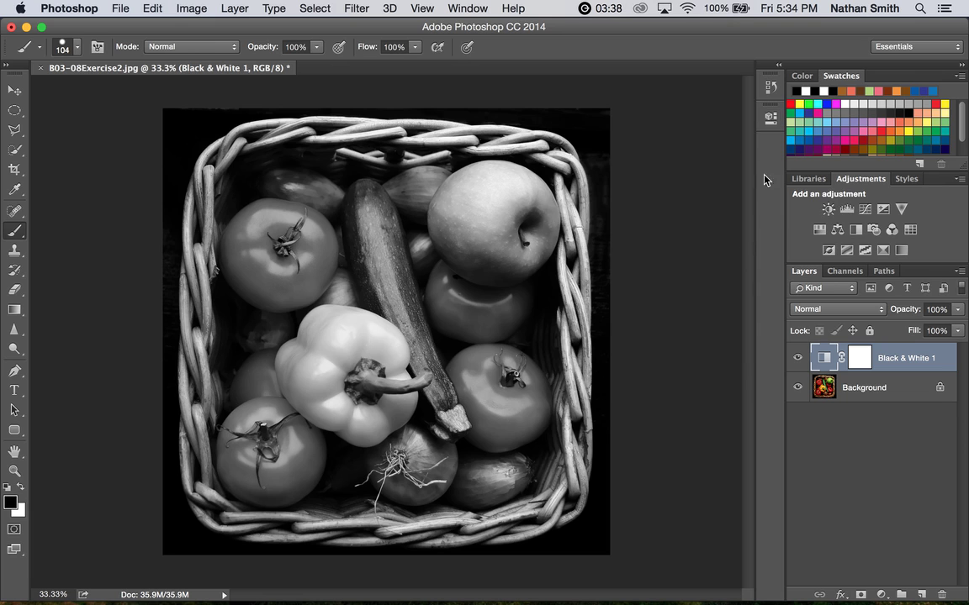
{"action": "left_click", "coordinate": [770, 117]}
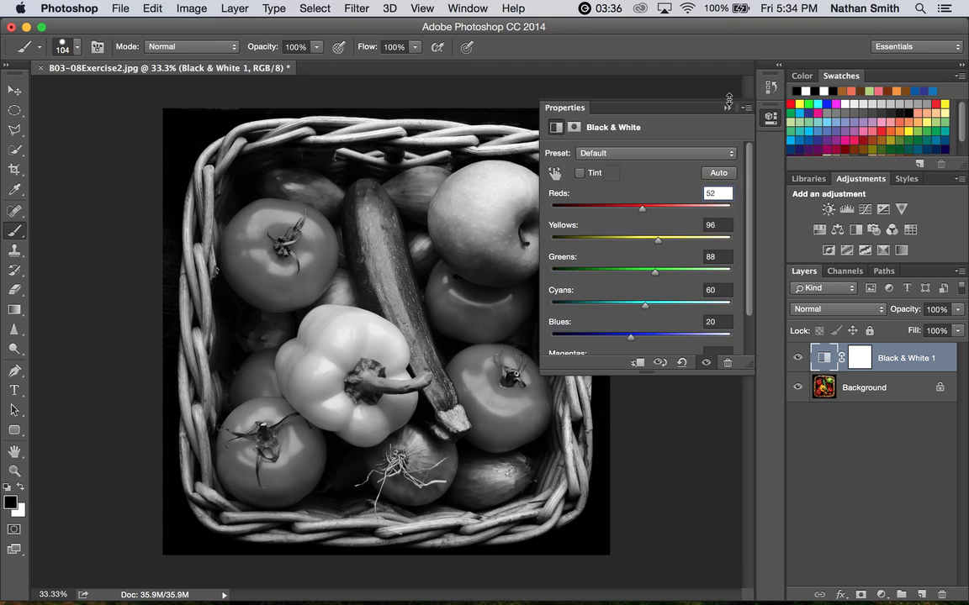
{"action": "left_click", "coordinate": [726, 107]}
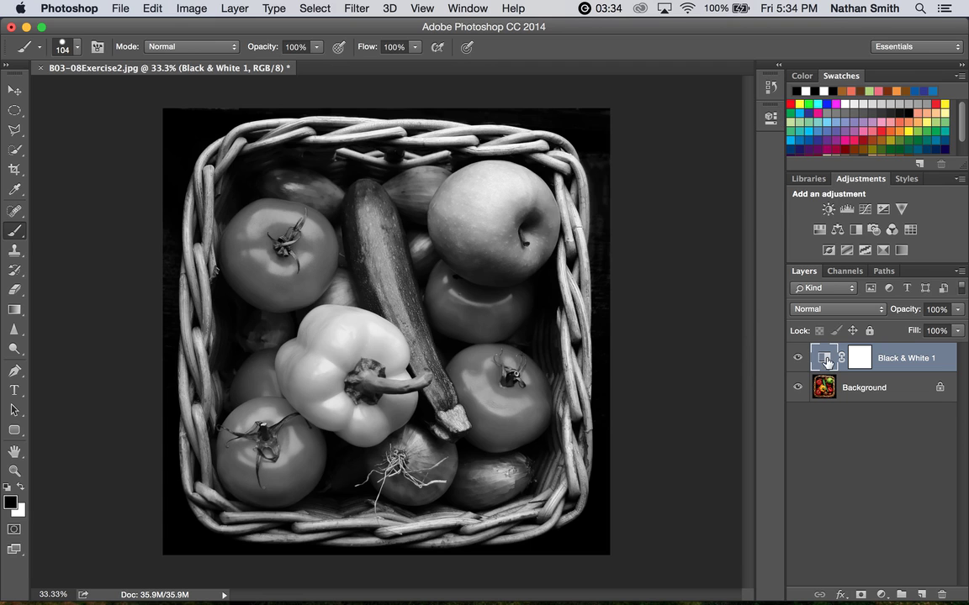
{"action": "double_click", "coordinate": [825, 358]}
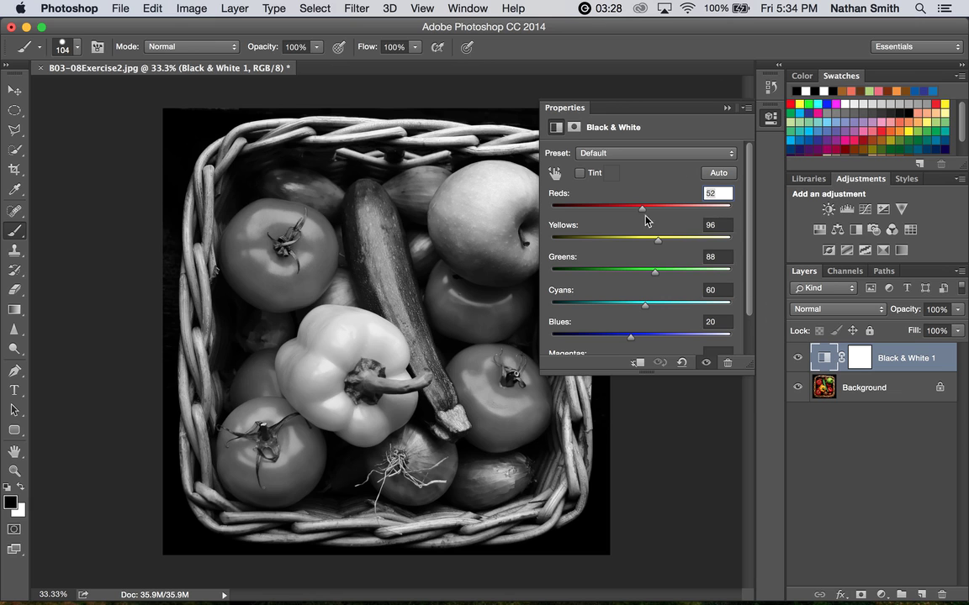
{"action": "mouse_move", "coordinate": [641, 212]}
{"action": "left_mouse_down"}
{"action": "mouse_move", "coordinate": [597, 210]}
{"action": "mouse_move", "coordinate": [646, 211]}
{"action": "mouse_move", "coordinate": [637, 209]}
{"action": "left_mouse_up"}
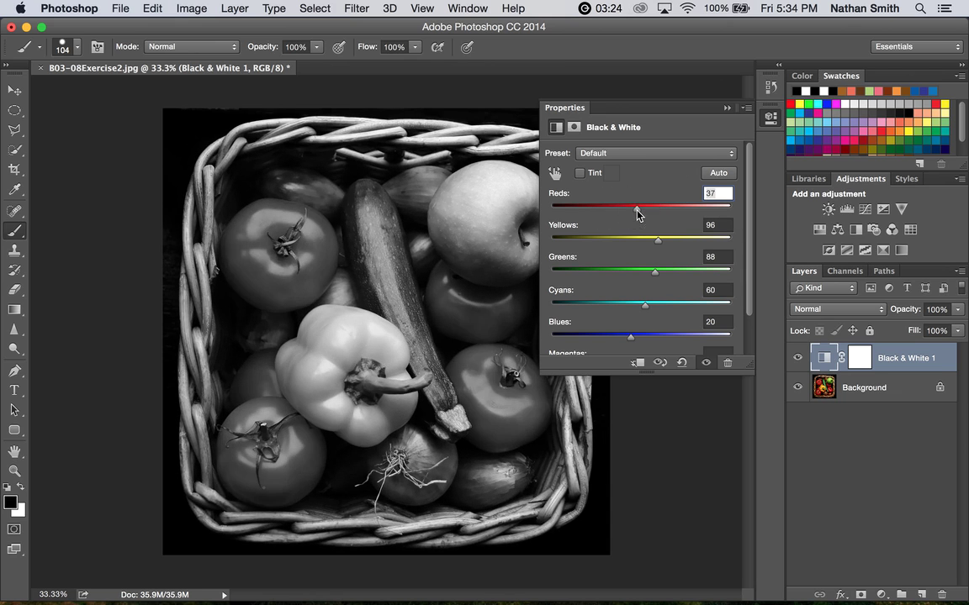
{"action": "left_click", "coordinate": [727, 108]}
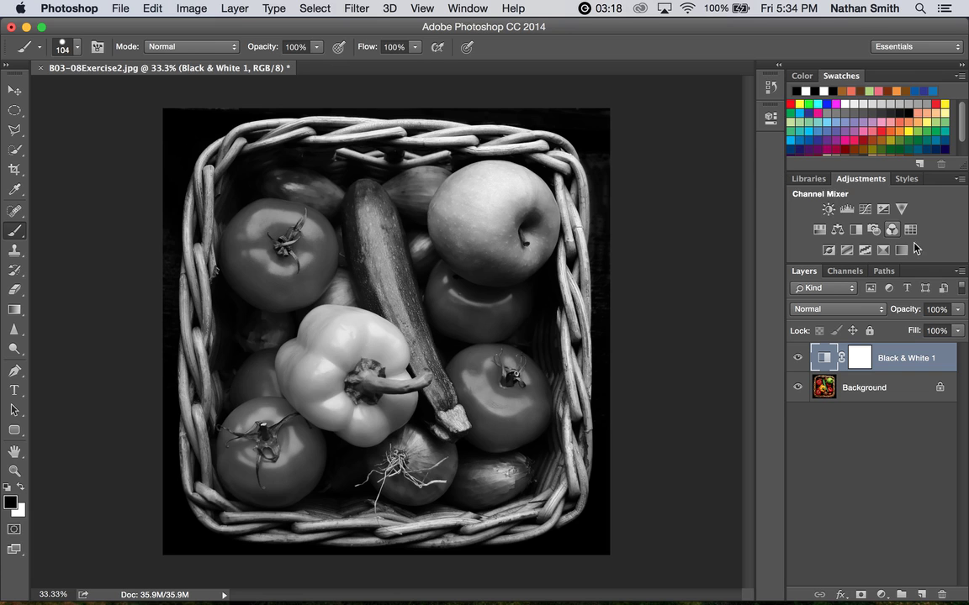
Target the Black & White 1 mask and set the foreground colour to black.
{"action": "left_click", "coordinate": [862, 358]}
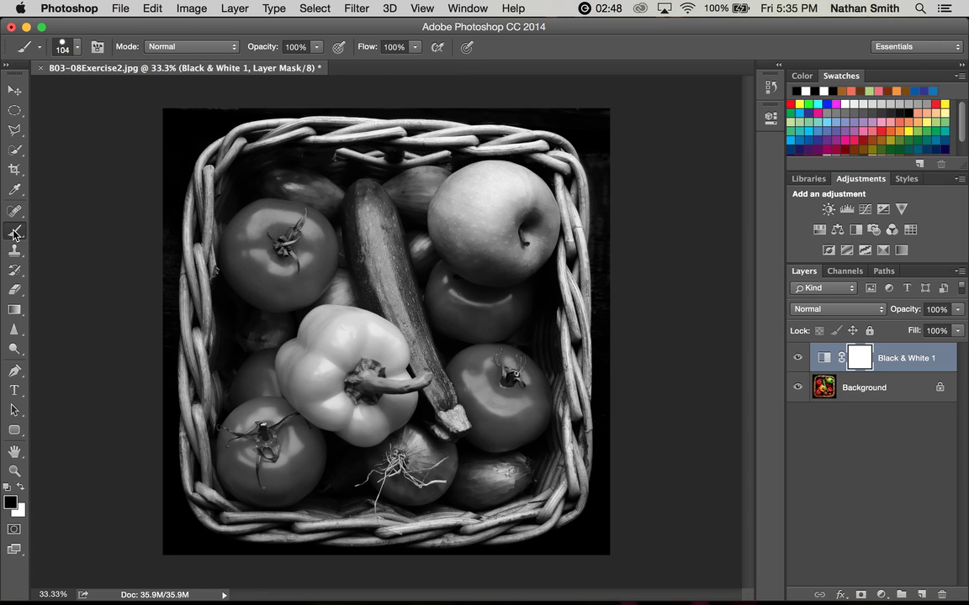
{"action": "left_click", "coordinate": [11, 504]}
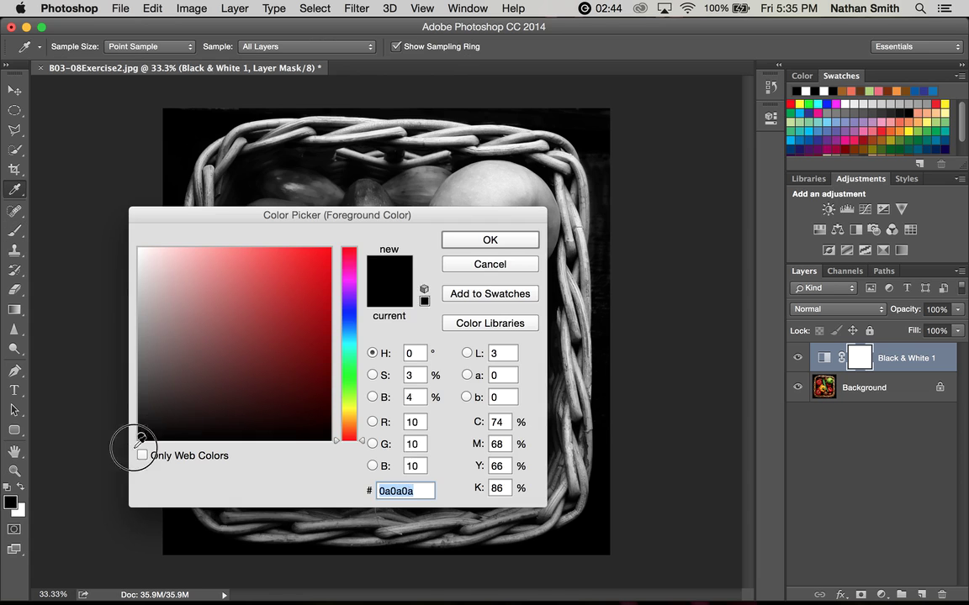
{"action": "left_click", "coordinate": [458, 242]}
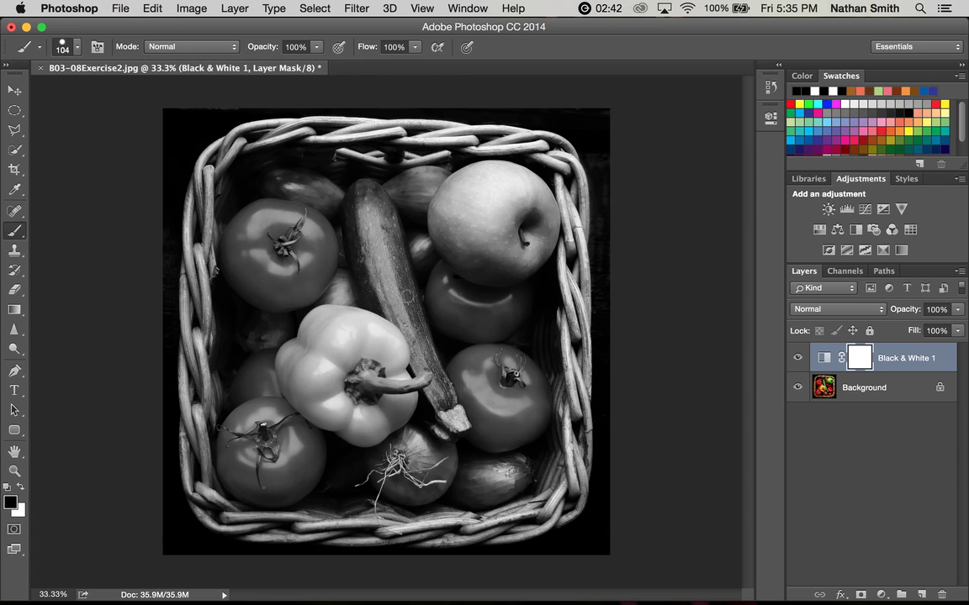
{"action": "right_click", "coordinate": [396, 320]}
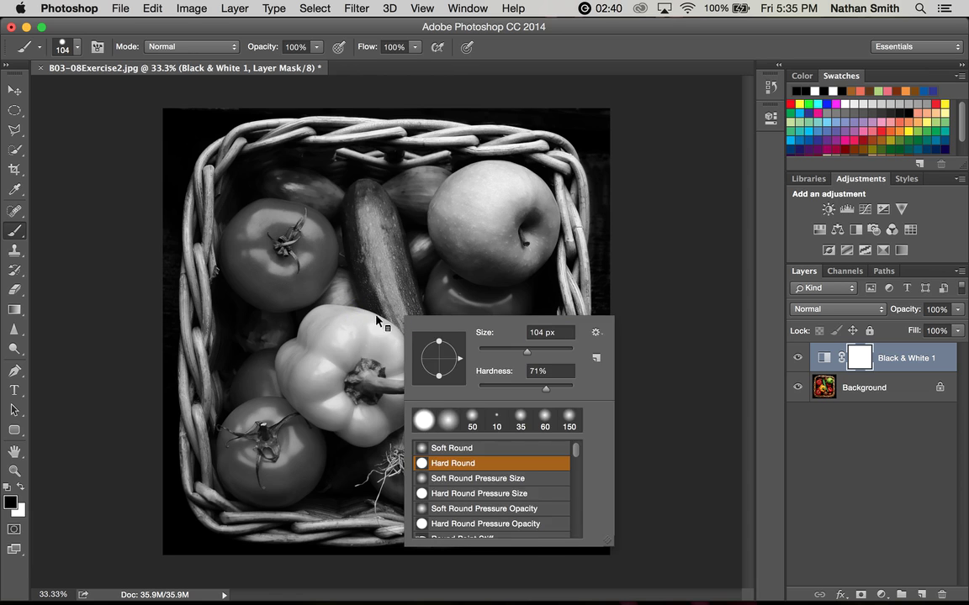
{"action": "key", "text": "Escape"}
Enlarge the brush to 798 px, then paint white on the mask to keep everything grayscale.
{"action": "mouse_move", "coordinate": [406, 259]}
{"action": "left_mouse_down"}
{"action": "mouse_move", "coordinate": [367, 266]}
{"action": "mouse_move", "coordinate": [461, 270]}
{"action": "mouse_move", "coordinate": [423, 289]}
{"action": "mouse_move", "coordinate": [383, 234]}
{"action": "mouse_move", "coordinate": [321, 235]}
{"action": "mouse_move", "coordinate": [458, 378]}
{"action": "mouse_move", "coordinate": [424, 366]}
{"action": "mouse_move", "coordinate": [428, 290]}
{"action": "mouse_move", "coordinate": [448, 278]}
{"action": "mouse_move", "coordinate": [439, 259]}
{"action": "mouse_move", "coordinate": [385, 333]}
{"action": "left_mouse_up"}
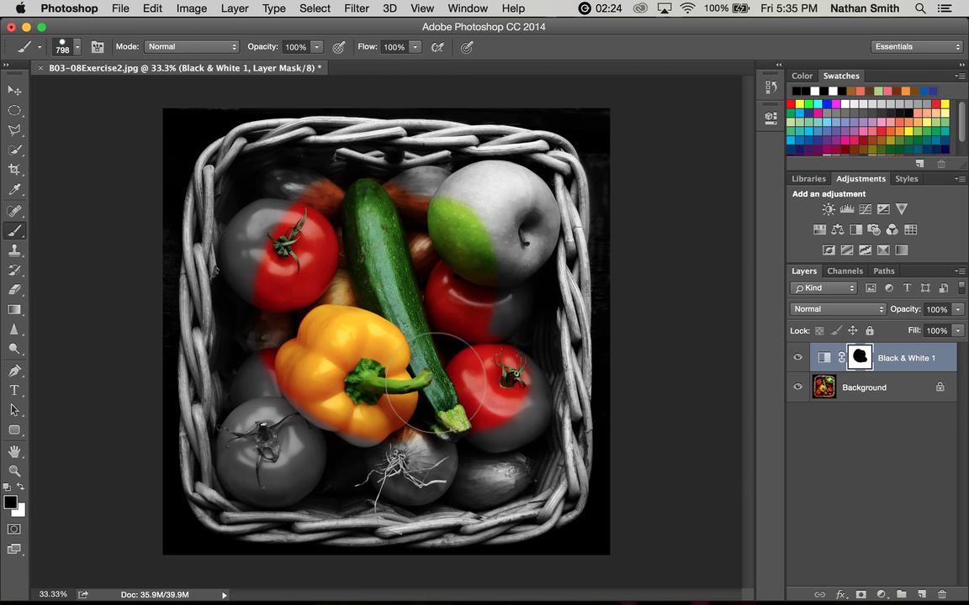
{"action": "key", "text": "x"}
{"action": "mouse_move", "coordinate": [451, 392]}
{"action": "left_mouse_down"}
{"action": "mouse_move", "coordinate": [455, 336]}
{"action": "mouse_move", "coordinate": [395, 215]}
{"action": "mouse_move", "coordinate": [336, 194]}
{"action": "mouse_move", "coordinate": [274, 324]}
{"action": "mouse_move", "coordinate": [361, 252]}
{"action": "mouse_move", "coordinate": [253, 345]}
{"action": "mouse_move", "coordinate": [404, 290]}
{"action": "mouse_move", "coordinate": [337, 409]}
{"action": "mouse_move", "coordinate": [412, 336]}
{"action": "left_mouse_up"}
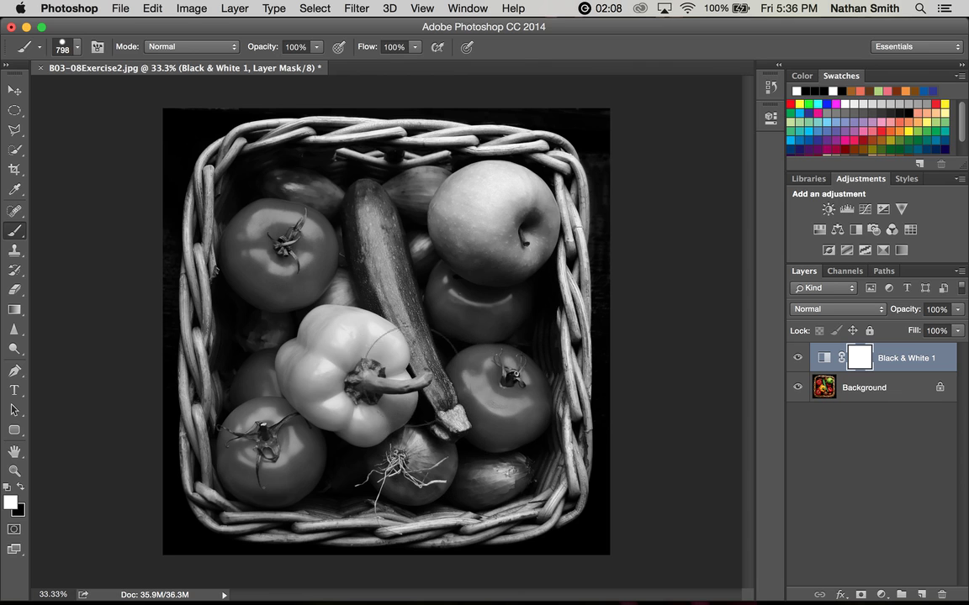
Try painting the mask with mid grey 7c7c7c over the vegetables, then undo it.
{"action": "left_click", "coordinate": [10, 502]}
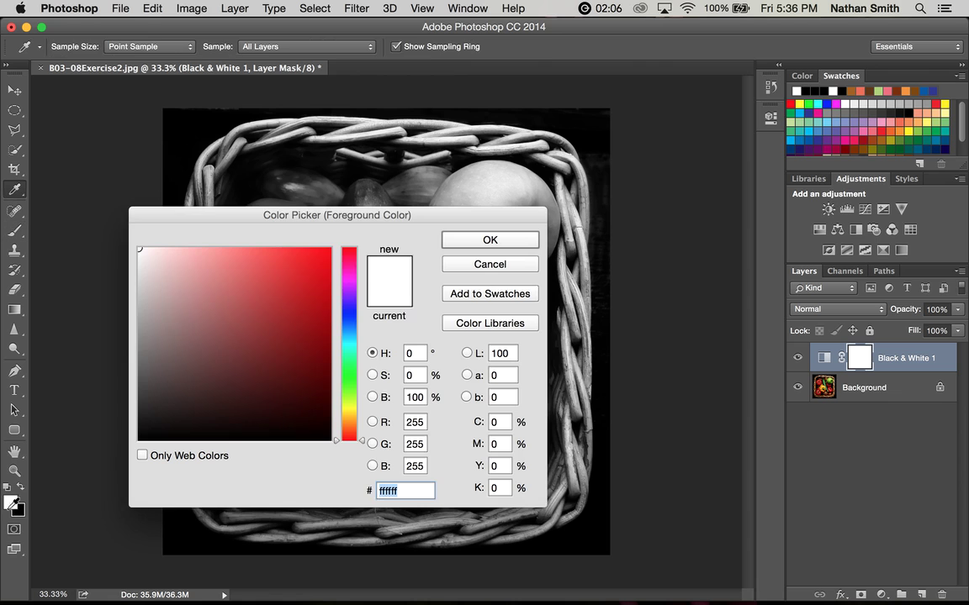
{"action": "left_click", "coordinate": [140, 347]}
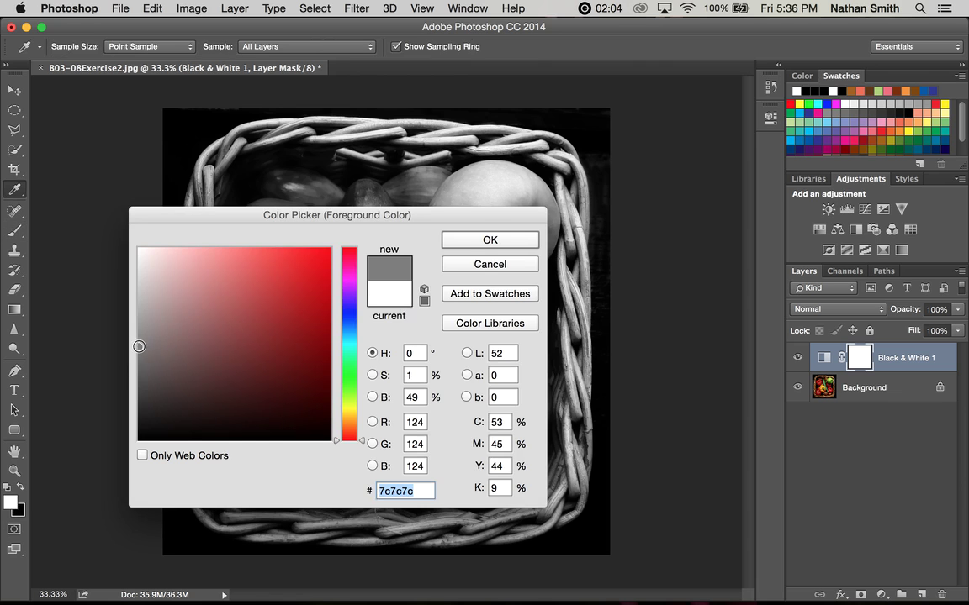
{"action": "left_click", "coordinate": [478, 241]}
{"action": "key", "text": "b"}
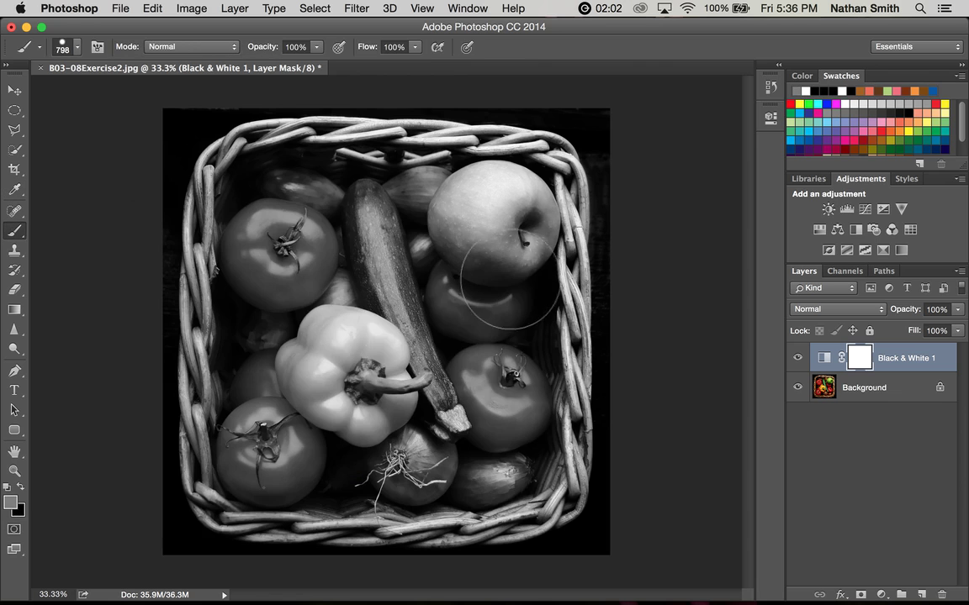
{"action": "mouse_move", "coordinate": [404, 277]}
{"action": "left_mouse_down"}
{"action": "mouse_move", "coordinate": [336, 320]}
{"action": "mouse_move", "coordinate": [353, 386]}
{"action": "left_mouse_up"}
{"action": "mouse_move", "coordinate": [387, 252]}
{"action": "left_mouse_down"}
{"action": "mouse_move", "coordinate": [443, 270]}
{"action": "mouse_move", "coordinate": [302, 253]}
{"action": "mouse_move", "coordinate": [473, 404]}
{"action": "mouse_move", "coordinate": [420, 462]}
{"action": "mouse_move", "coordinate": [483, 385]}
{"action": "left_mouse_up"}
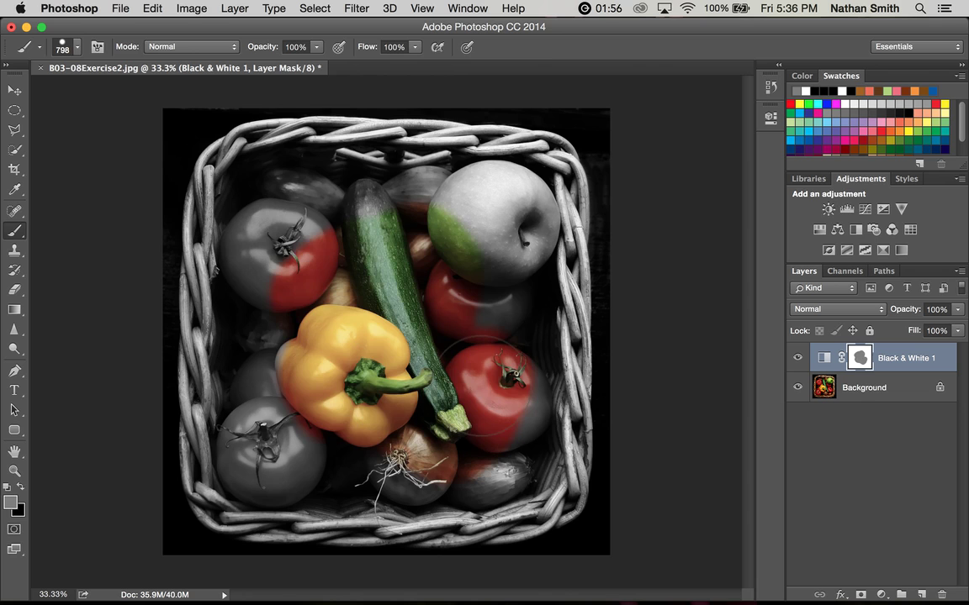
{"action": "key", "text": "super+alt+z"}
{"action": "key", "text": "super+alt+z"}
{"action": "key", "text": "super+alt+z"}
{"action": "key", "text": "super+alt+z"}
{"action": "key", "text": "super+alt+z"}
{"action": "key", "text": "super+alt+z"}
Set the painting colour to light grey c1c0c0, test a faint reveal, and undo.
{"action": "left_click", "coordinate": [11, 502]}
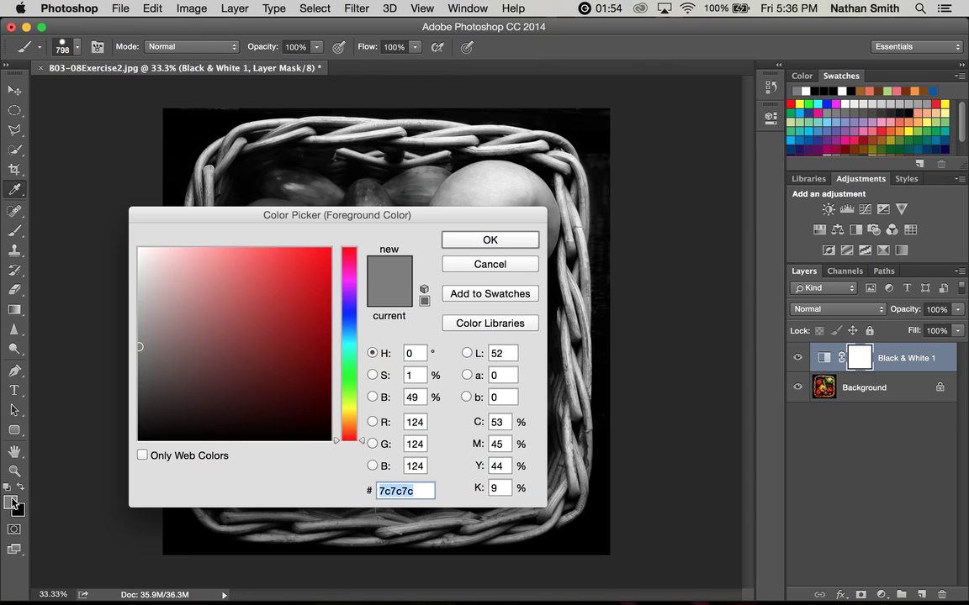
{"action": "left_click", "coordinate": [139, 294]}
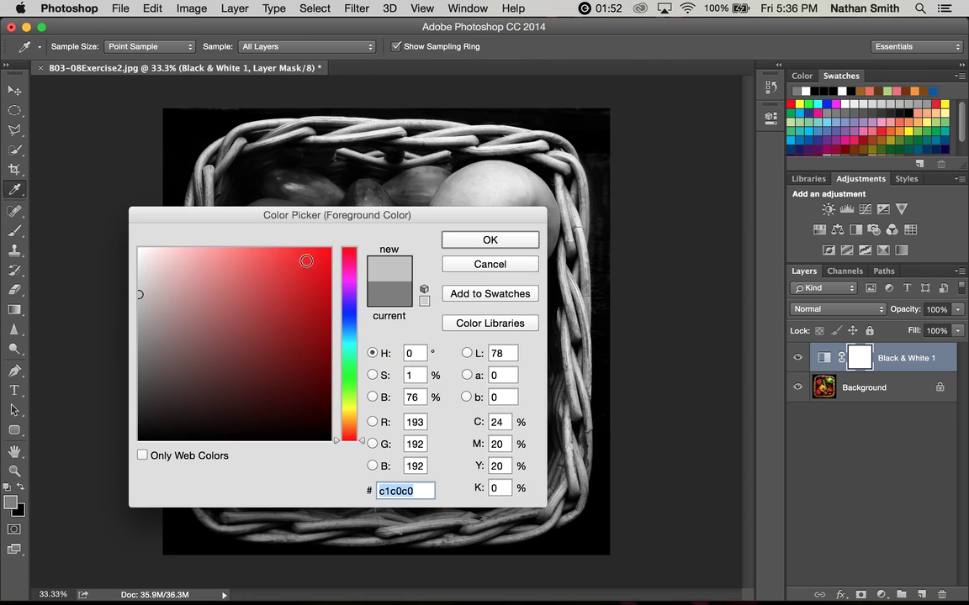
{"action": "left_click", "coordinate": [490, 240]}
{"action": "mouse_move", "coordinate": [458, 336]}
{"action": "left_mouse_down"}
{"action": "mouse_move", "coordinate": [344, 336]}
{"action": "mouse_move", "coordinate": [311, 404]}
{"action": "mouse_move", "coordinate": [433, 299]}
{"action": "mouse_move", "coordinate": [305, 289]}
{"action": "left_mouse_up"}
{"action": "key", "text": "super+alt+z"}
{"action": "key", "text": "super+alt+z"}
{"action": "key", "text": "super+alt+z"}
{"action": "key", "text": "super+alt+z"}
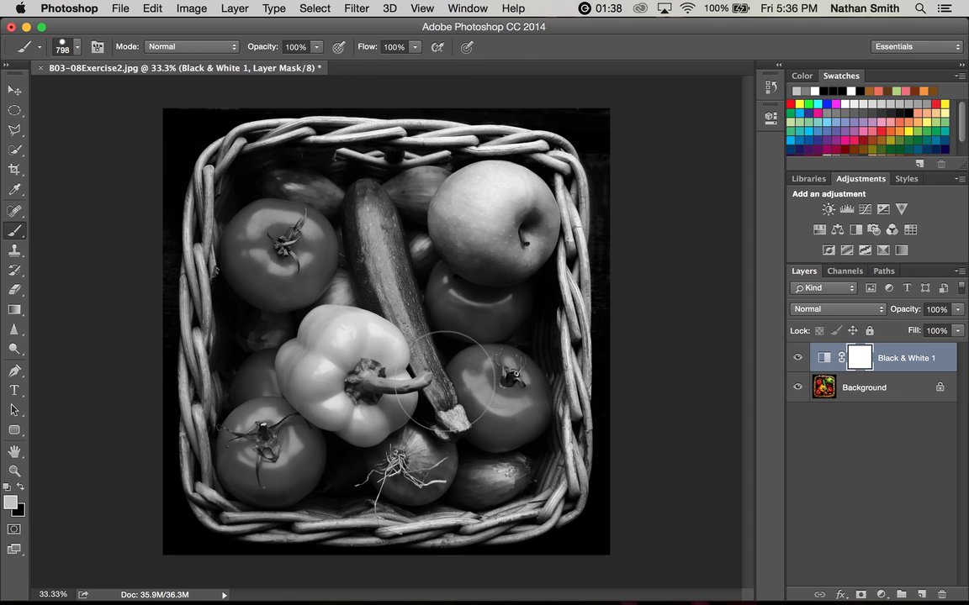
Zoom in on the yellow pepper and paint black on the mask to reveal its colour.
{"action": "left_click", "coordinate": [14, 472]}
{"action": "left_click_drag", "start_coordinate": [358, 390], "coordinate": [373, 454]}
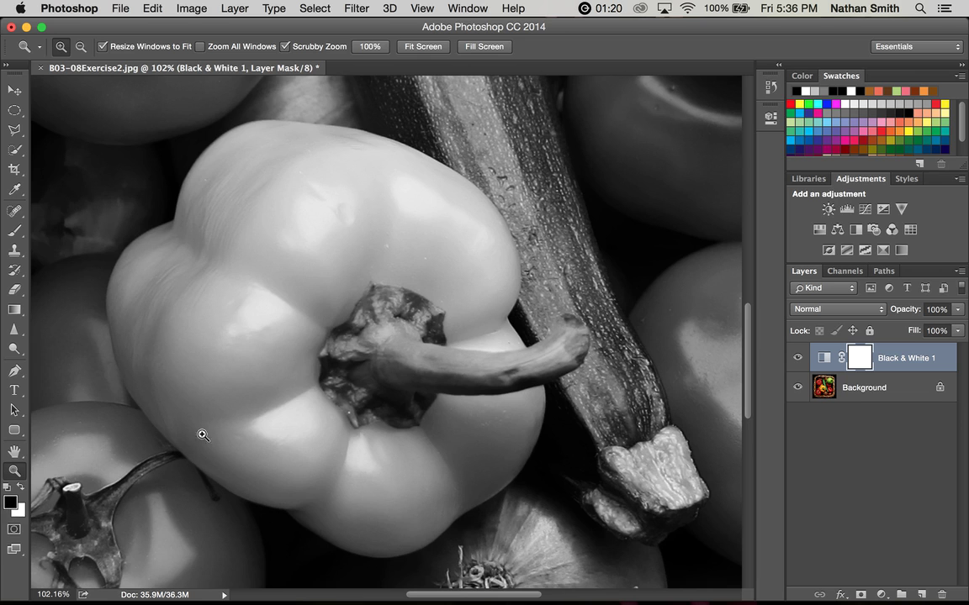
{"action": "key", "text": "b"}
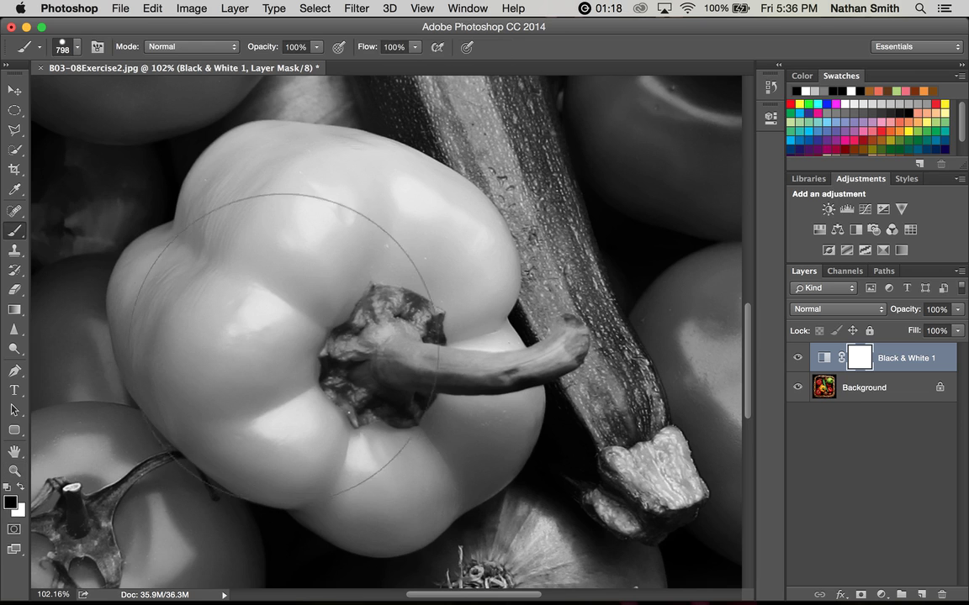
{"action": "left_click", "coordinate": [343, 332]}
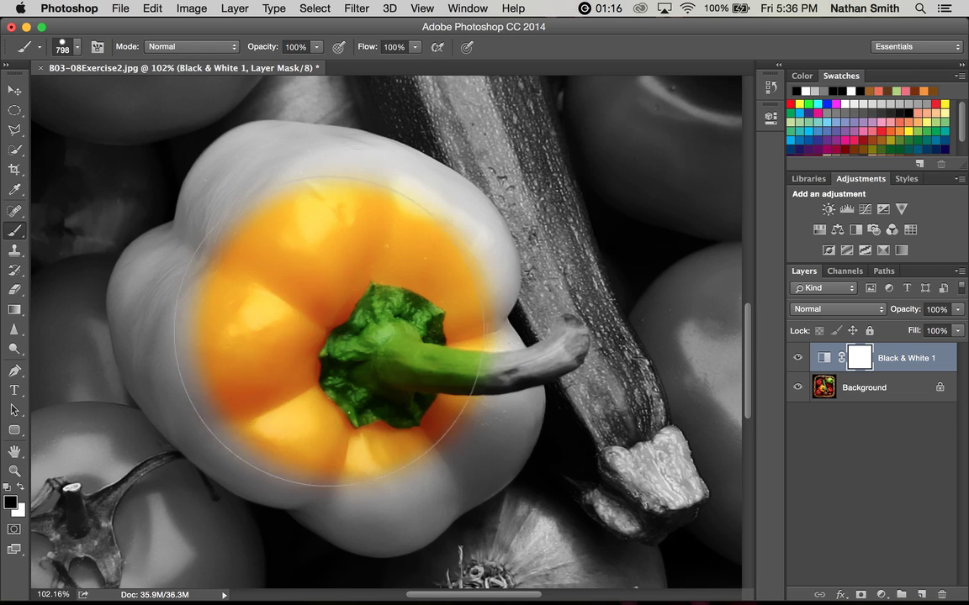
{"action": "left_click", "coordinate": [308, 311]}
{"action": "mouse_move", "coordinate": [308, 311]}
{"action": "left_mouse_down"}
{"action": "mouse_move", "coordinate": [351, 318]}
{"action": "mouse_move", "coordinate": [281, 321]}
{"action": "mouse_move", "coordinate": [190, 299]}
{"action": "left_mouse_up"}
{"action": "mouse_move", "coordinate": [436, 273]}
{"action": "left_mouse_down"}
{"action": "mouse_move", "coordinate": [412, 226]}
{"action": "mouse_move", "coordinate": [367, 229]}
{"action": "mouse_move", "coordinate": [395, 216]}
{"action": "mouse_move", "coordinate": [350, 185]}
{"action": "mouse_move", "coordinate": [305, 200]}
{"action": "mouse_move", "coordinate": [285, 194]}
{"action": "mouse_move", "coordinate": [275, 211]}
{"action": "mouse_move", "coordinate": [261, 191]}
{"action": "mouse_move", "coordinate": [259, 212]}
{"action": "mouse_move", "coordinate": [281, 199]}
{"action": "mouse_move", "coordinate": [382, 206]}
{"action": "mouse_move", "coordinate": [280, 201]}
{"action": "mouse_move", "coordinate": [220, 244]}
{"action": "mouse_move", "coordinate": [203, 302]}
{"action": "mouse_move", "coordinate": [210, 344]}
{"action": "mouse_move", "coordinate": [270, 449]}
{"action": "mouse_move", "coordinate": [349, 467]}
{"action": "mouse_move", "coordinate": [483, 395]}
{"action": "mouse_move", "coordinate": [445, 364]}
{"action": "mouse_move", "coordinate": [455, 376]}
{"action": "left_mouse_up"}
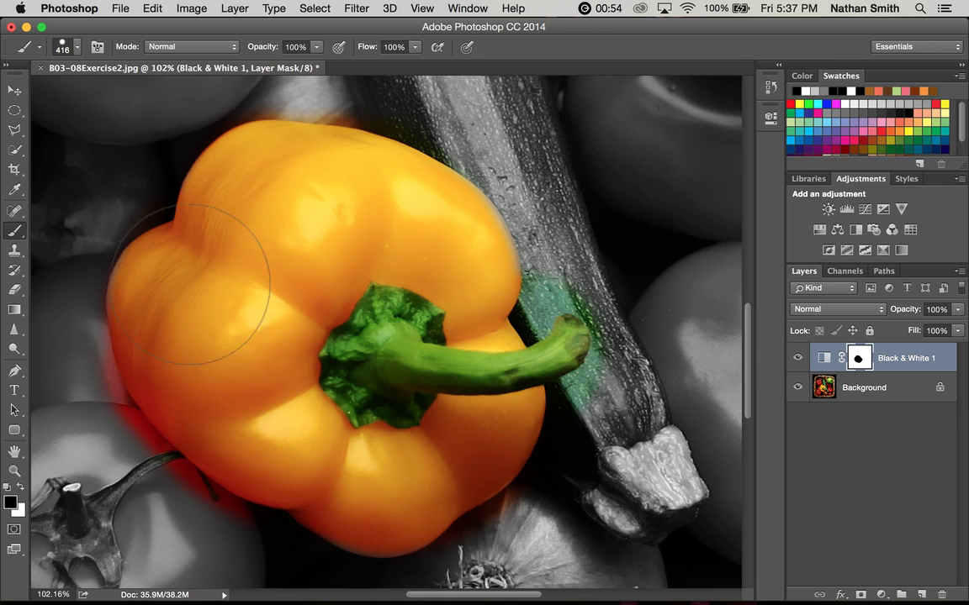
Paint white over colour spill around the pepper's edges and zucchini, then fit the image on screen.
{"action": "key", "text": "x"}
{"action": "mouse_move", "coordinate": [123, 407]}
{"action": "left_mouse_down"}
{"action": "mouse_move", "coordinate": [205, 449]}
{"action": "mouse_move", "coordinate": [130, 471]}
{"action": "mouse_move", "coordinate": [71, 461]}
{"action": "mouse_move", "coordinate": [46, 472]}
{"action": "left_mouse_up"}
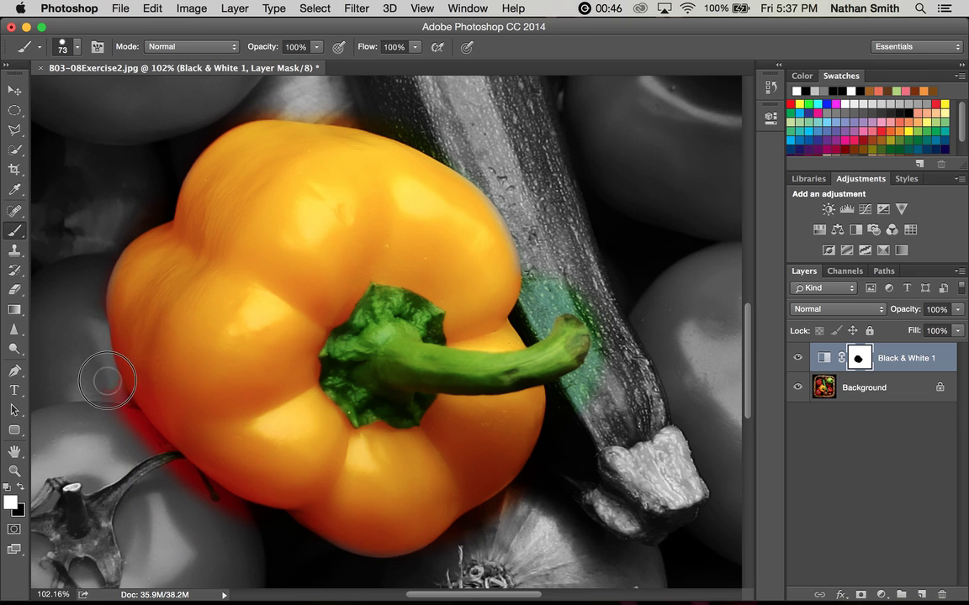
{"action": "mouse_move", "coordinate": [142, 440]}
{"action": "left_mouse_down"}
{"action": "mouse_move", "coordinate": [219, 512]}
{"action": "mouse_move", "coordinate": [270, 522]}
{"action": "mouse_move", "coordinate": [282, 545]}
{"action": "mouse_move", "coordinate": [243, 550]}
{"action": "mouse_move", "coordinate": [285, 527]}
{"action": "mouse_move", "coordinate": [295, 566]}
{"action": "left_mouse_up"}
{"action": "mouse_move", "coordinate": [540, 476]}
{"action": "left_mouse_down"}
{"action": "mouse_move", "coordinate": [551, 472]}
{"action": "mouse_move", "coordinate": [471, 519]}
{"action": "mouse_move", "coordinate": [432, 558]}
{"action": "mouse_move", "coordinate": [373, 514]}
{"action": "left_mouse_up"}
{"action": "mouse_move", "coordinate": [568, 406]}
{"action": "left_mouse_down"}
{"action": "mouse_move", "coordinate": [600, 334]}
{"action": "mouse_move", "coordinate": [571, 301]}
{"action": "mouse_move", "coordinate": [590, 307]}
{"action": "mouse_move", "coordinate": [614, 393]}
{"action": "mouse_move", "coordinate": [590, 417]}
{"action": "mouse_move", "coordinate": [597, 381]}
{"action": "mouse_move", "coordinate": [575, 461]}
{"action": "mouse_move", "coordinate": [604, 477]}
{"action": "mouse_move", "coordinate": [613, 430]}
{"action": "mouse_move", "coordinate": [600, 293]}
{"action": "mouse_move", "coordinate": [537, 285]}
{"action": "mouse_move", "coordinate": [525, 315]}
{"action": "mouse_move", "coordinate": [534, 325]}
{"action": "mouse_move", "coordinate": [539, 282]}
{"action": "left_mouse_up"}
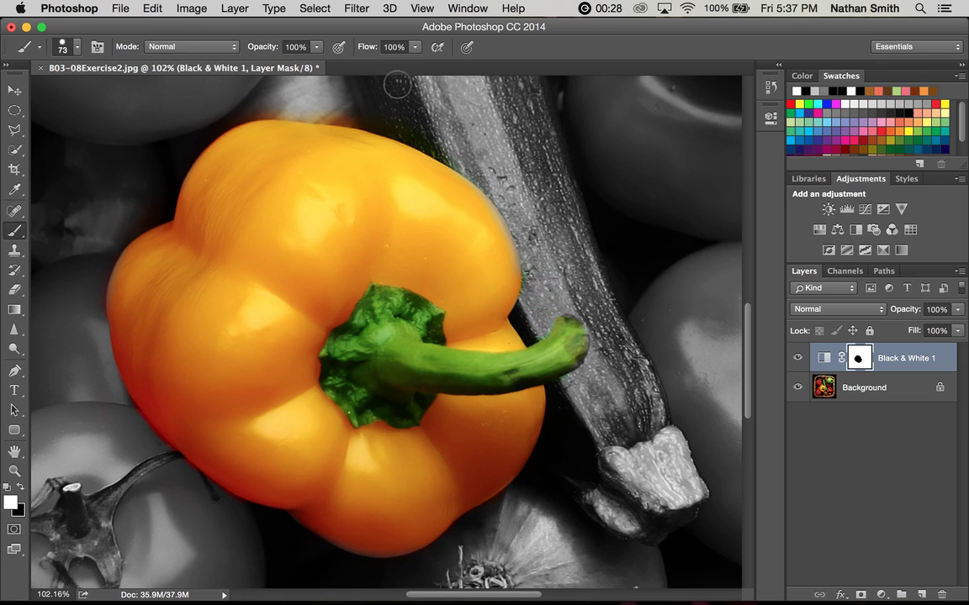
{"action": "mouse_move", "coordinate": [377, 120]}
{"action": "left_mouse_down"}
{"action": "mouse_move", "coordinate": [266, 98]}
{"action": "mouse_move", "coordinate": [231, 112]}
{"action": "mouse_move", "coordinate": [190, 147]}
{"action": "mouse_move", "coordinate": [156, 205]}
{"action": "mouse_move", "coordinate": [129, 218]}
{"action": "mouse_move", "coordinate": [90, 276]}
{"action": "mouse_move", "coordinate": [91, 342]}
{"action": "left_mouse_up"}
{"action": "key", "text": "super+0"}
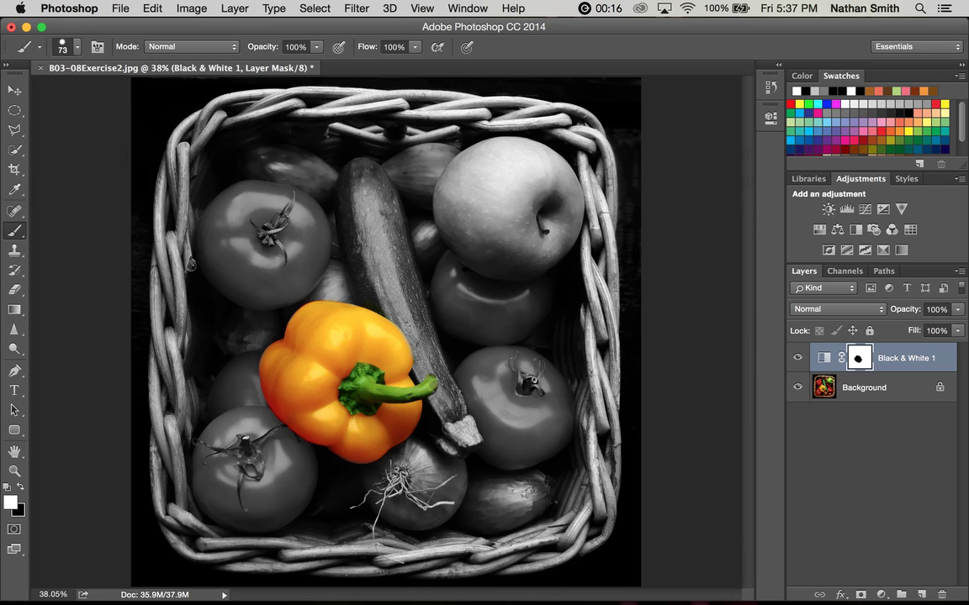
Use File > Save to bring up Save As for B03-08Exercise2.psd in Photoshop format.
{"action": "left_click", "coordinate": [122, 10]}
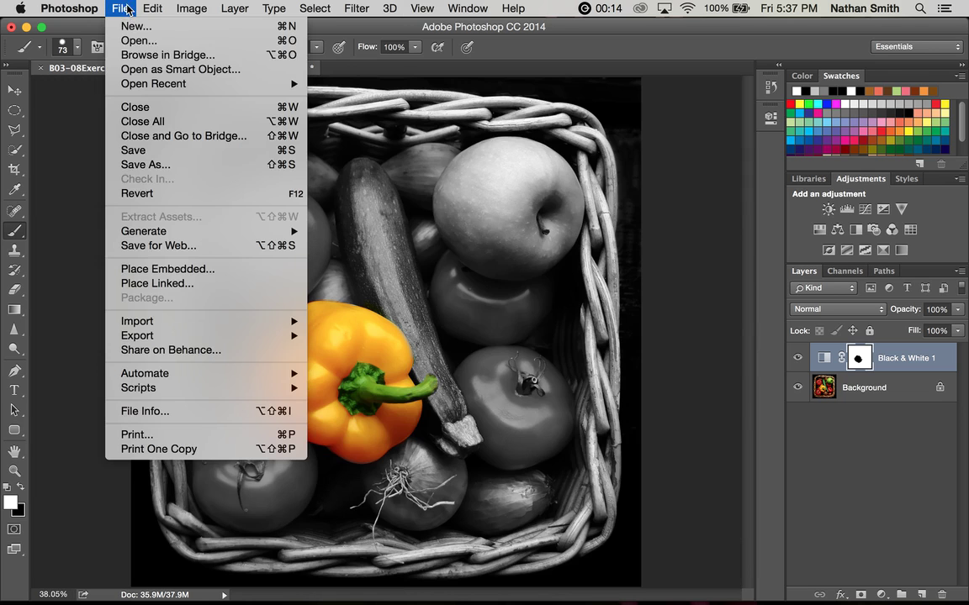
{"action": "left_click", "coordinate": [133, 150]}
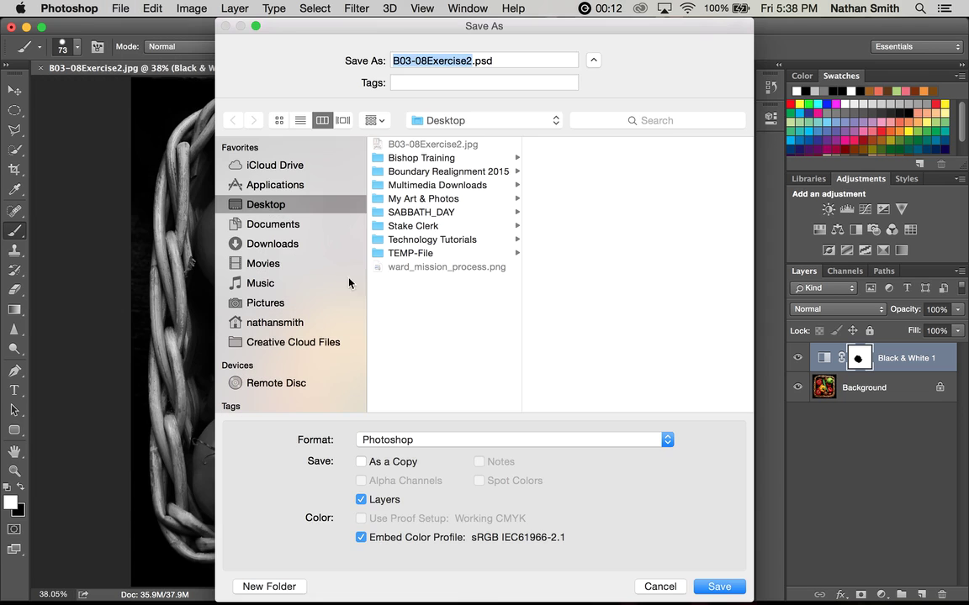